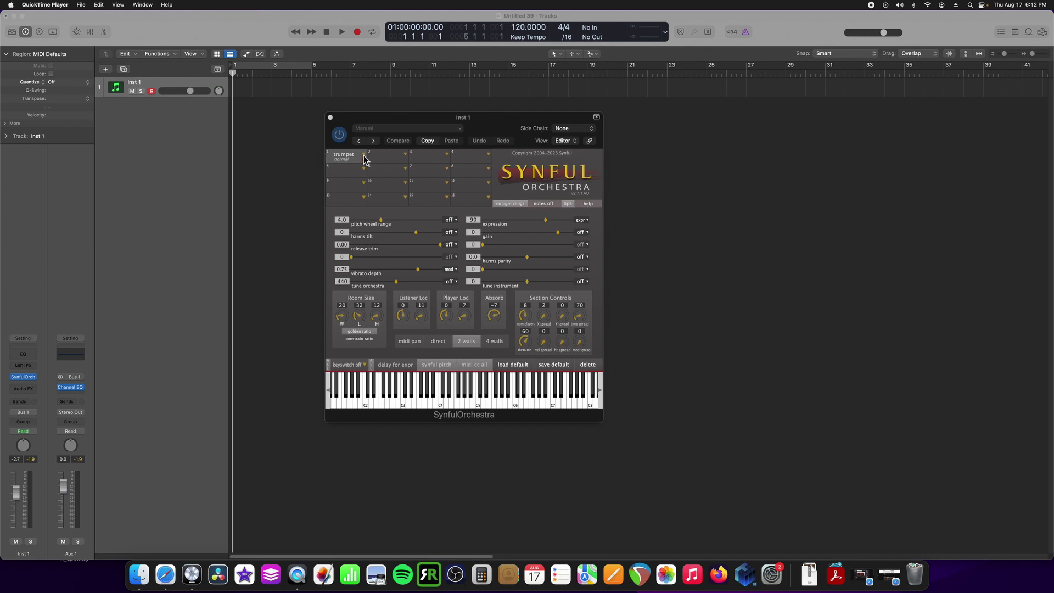
# Load the horn normal patch (62) into Synful Orchestra's first slot in place of trumpet.
pyautogui.click(363, 156)
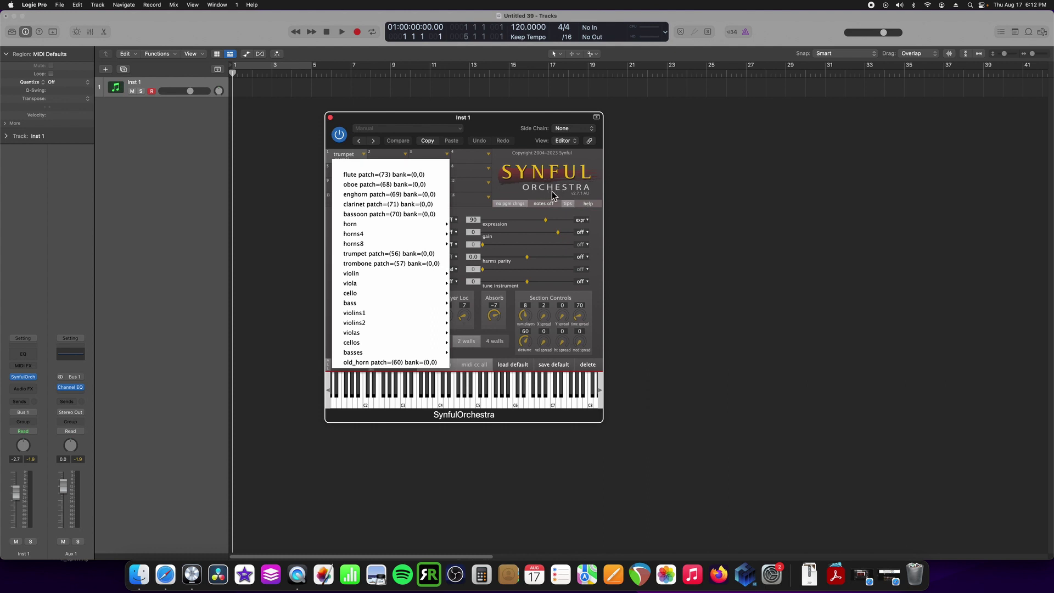
pyautogui.moveTo(430, 238)
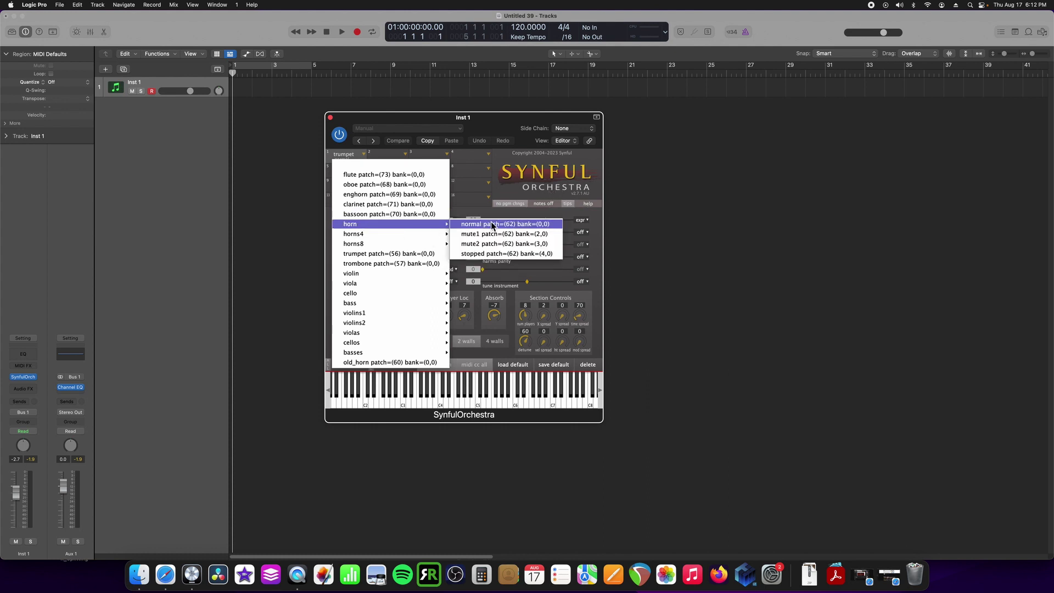
pyautogui.click(492, 225)
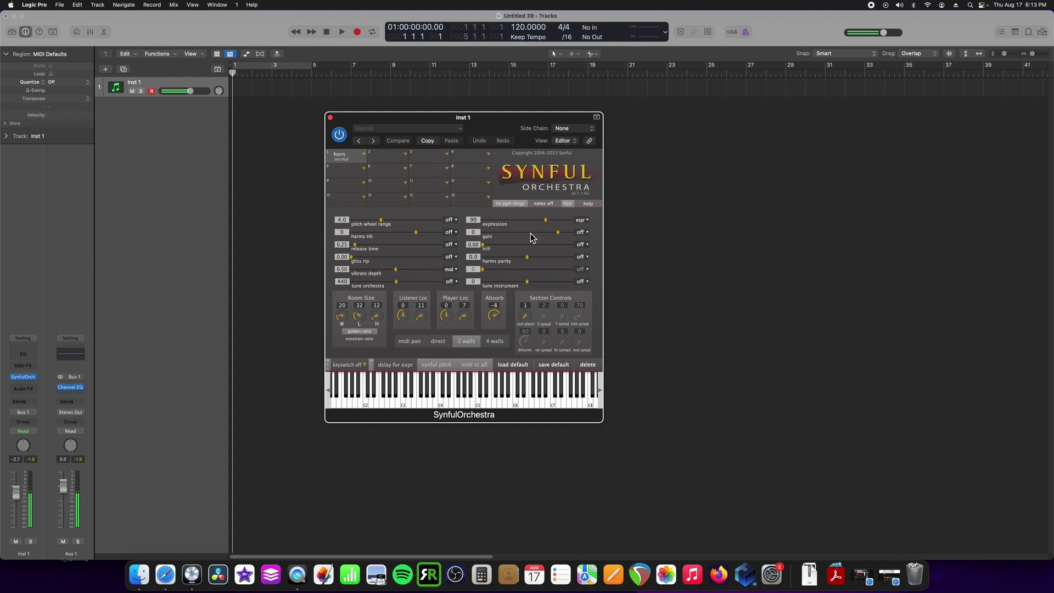
# Raise the horn section to 16 players and load horns8 normal into slot 1.
pyautogui.moveTo(528, 327); pyautogui.dragTo(537, 262)
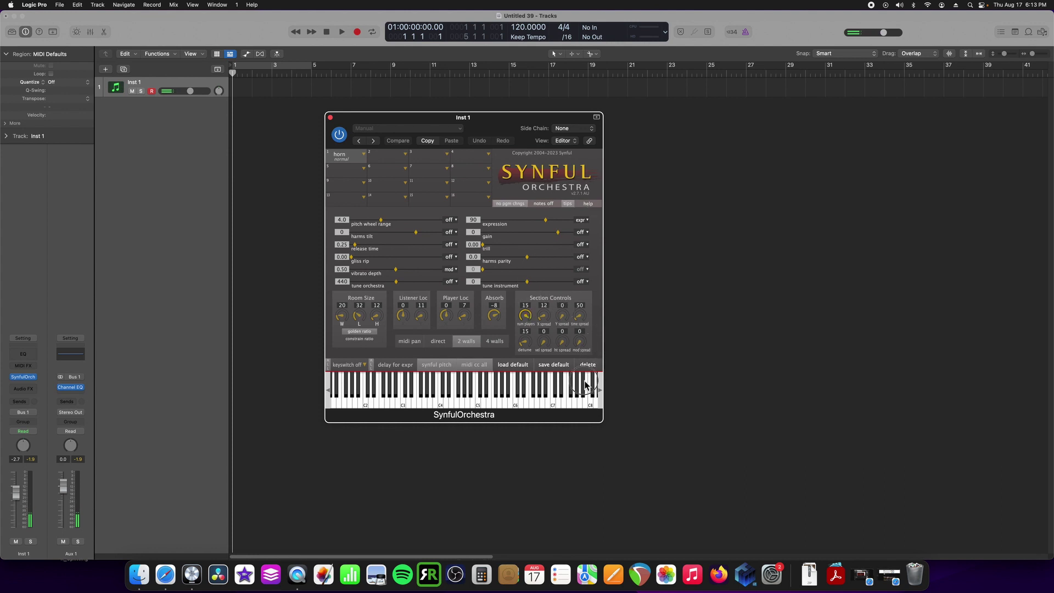
pyautogui.click(567, 405)
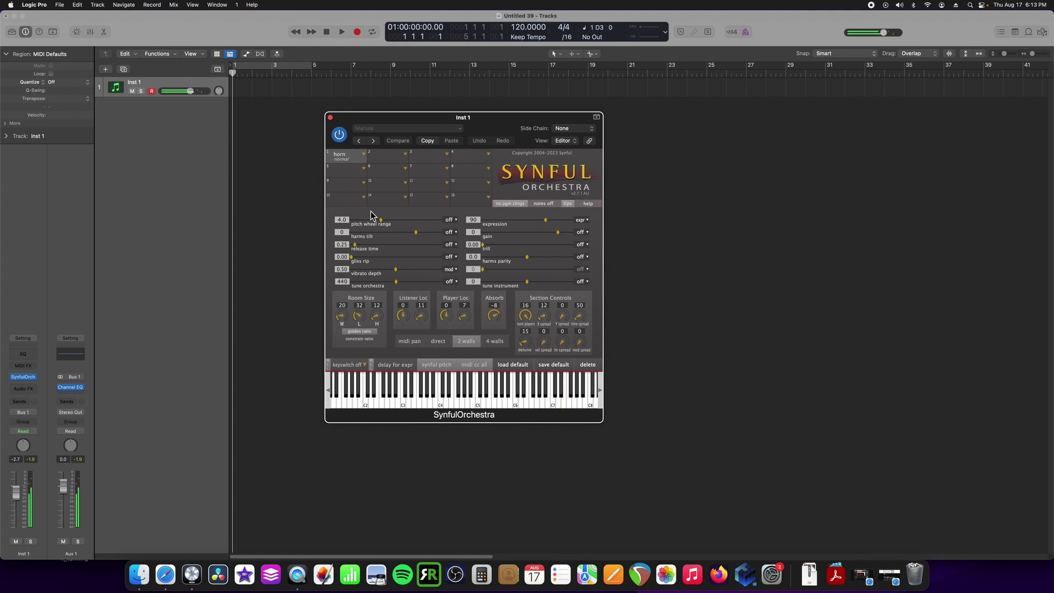
pyautogui.click(364, 154)
pyautogui.moveTo(421, 243)
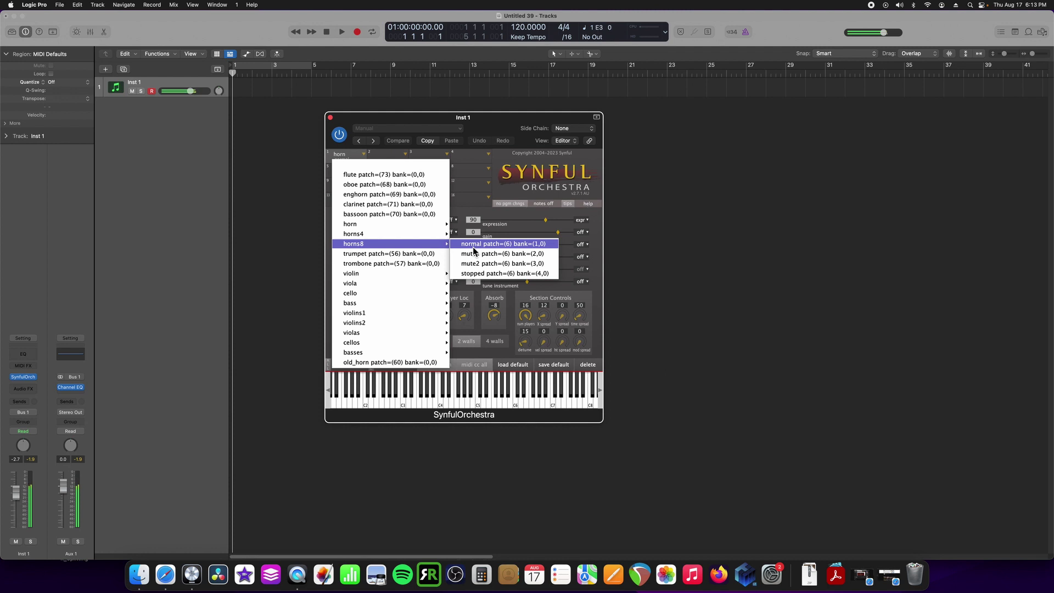
pyautogui.click(474, 245)
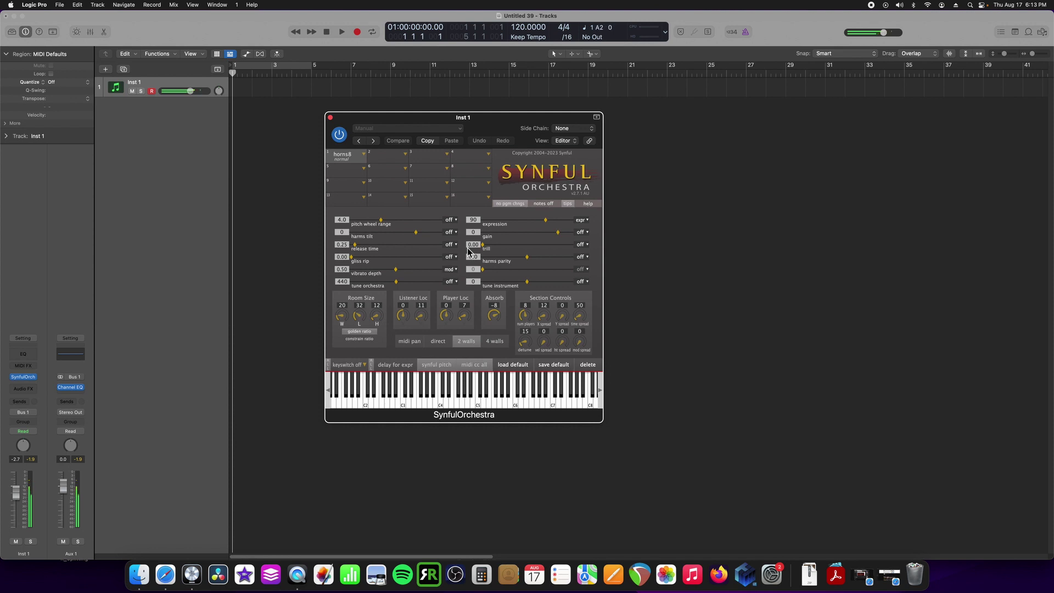
# Move the plugin window up and load violins1 arco into slot 1, replacing horns8.
pyautogui.moveTo(496, 116); pyautogui.dragTo(510, 74)
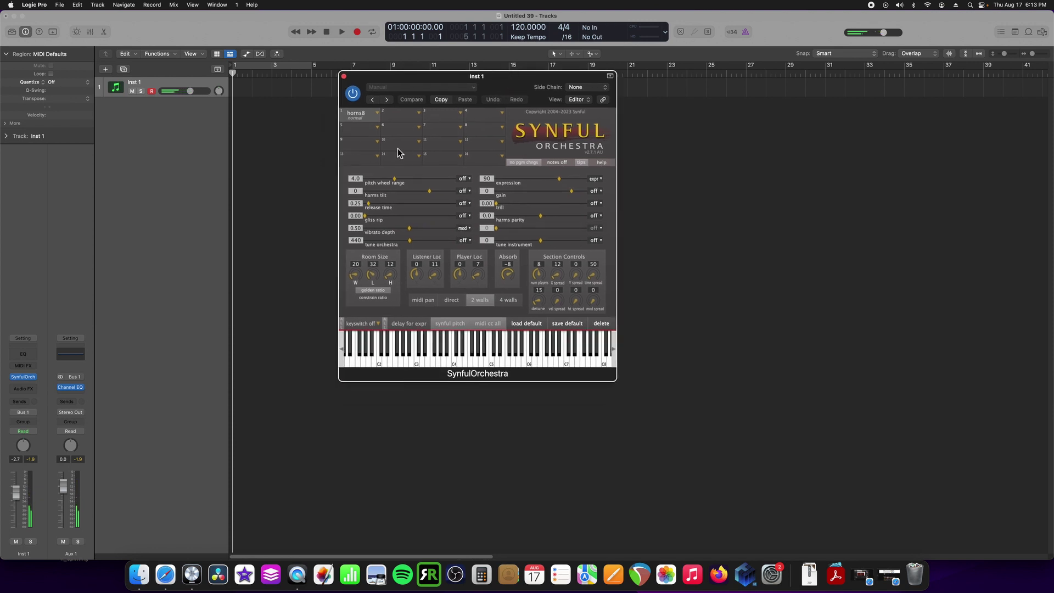
pyautogui.click(376, 114)
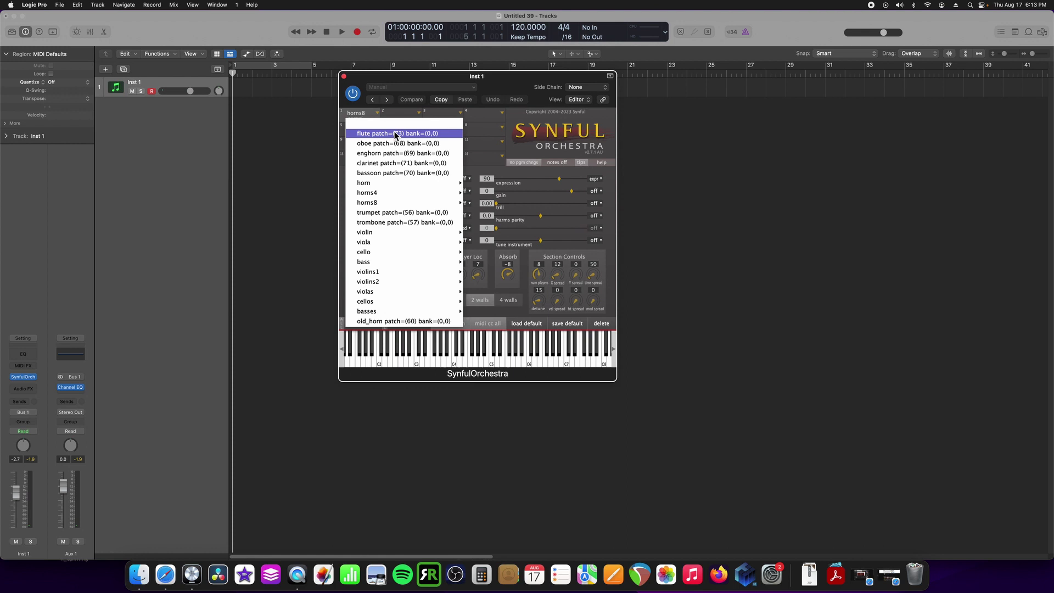
pyautogui.moveTo(438, 193)
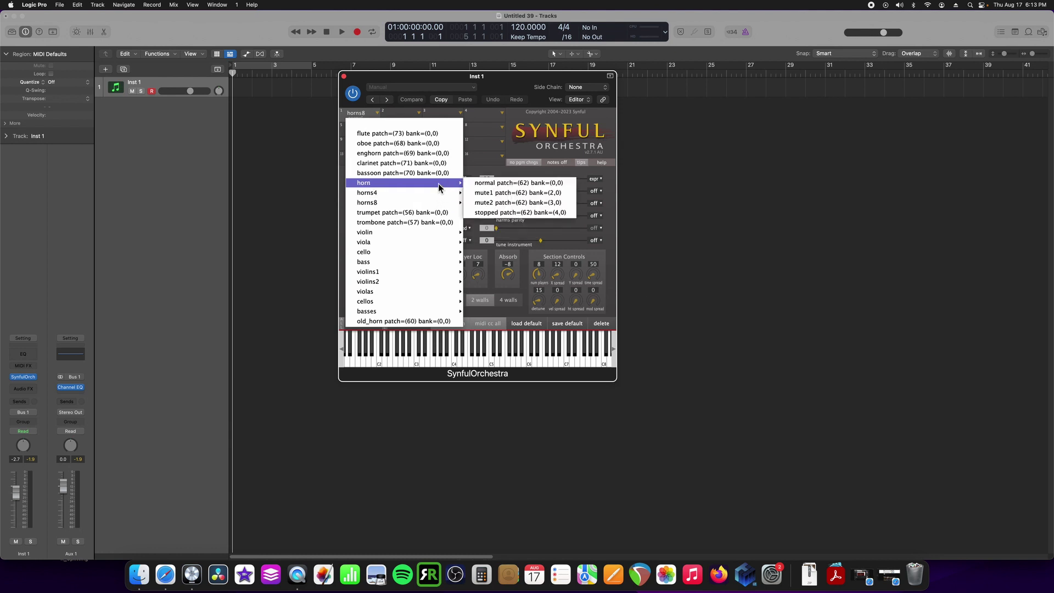
pyautogui.moveTo(405, 272)
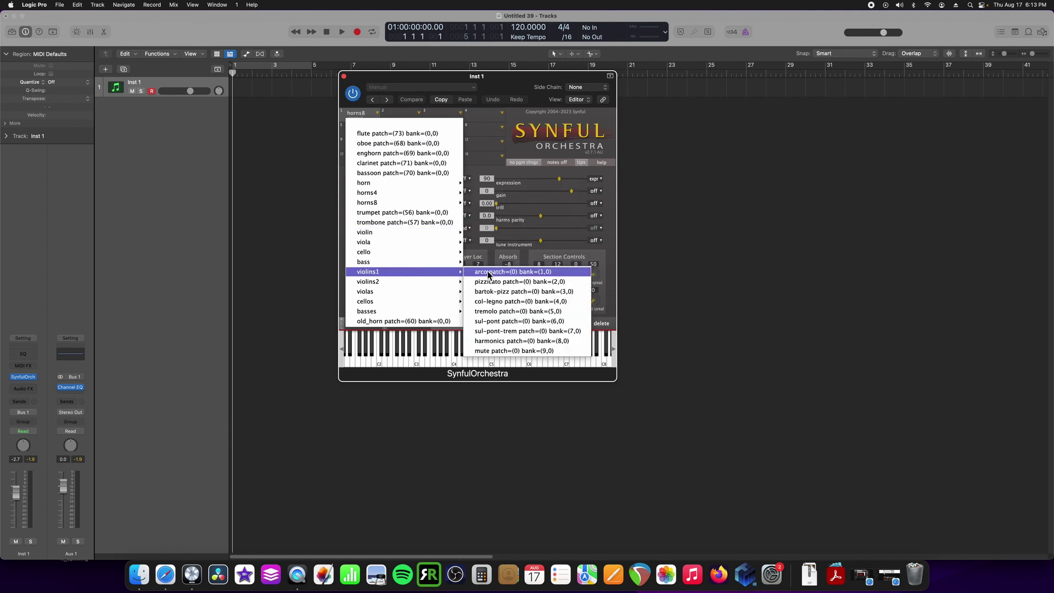
pyautogui.click(495, 273)
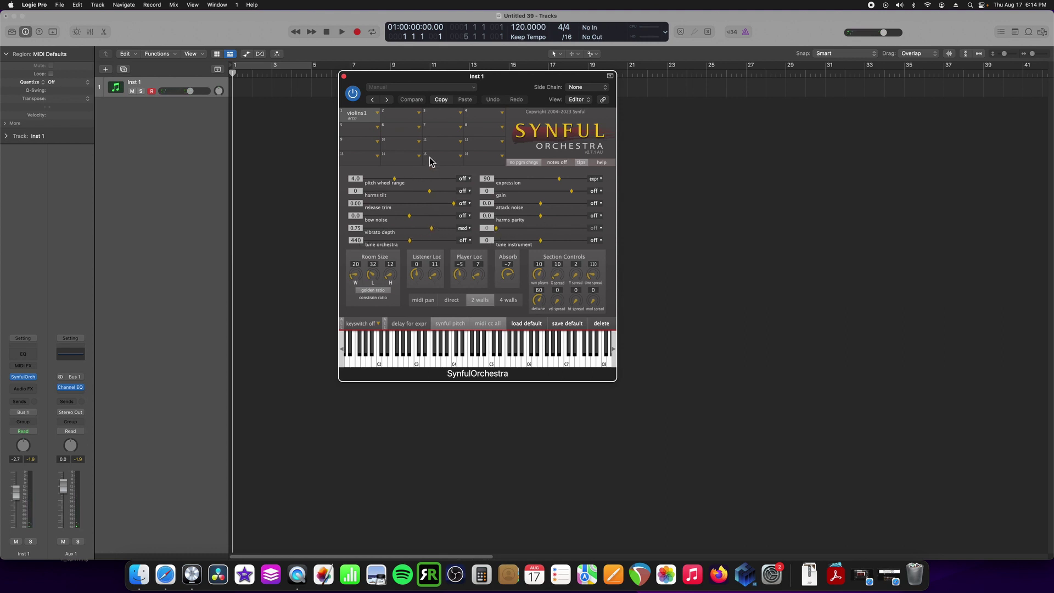
# Set the violins1 section's detune to 60.
pyautogui.moveTo(534, 288); pyautogui.dragTo(544, 274)
pyautogui.click(367, 132)
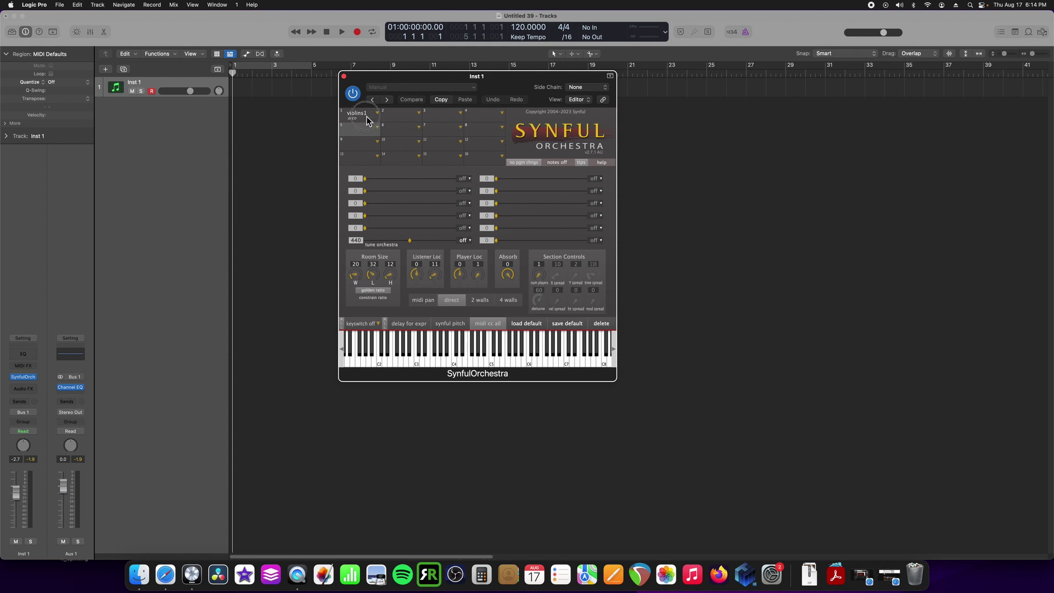
pyautogui.click(367, 117)
# Leave keyswitch off and play a note to audition the violins1 arco sound.
pyautogui.click(380, 324)
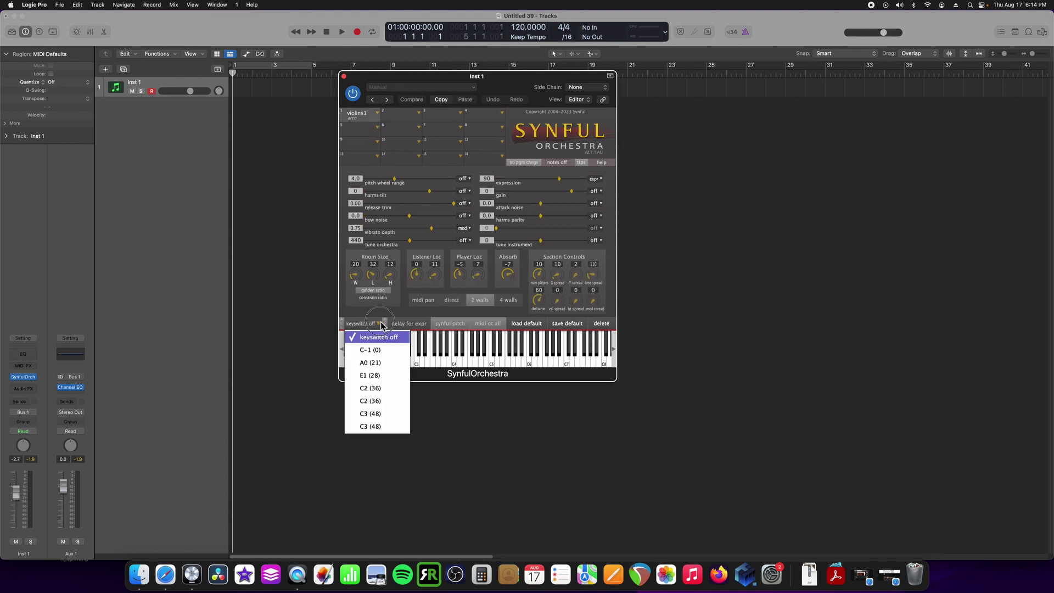
pyautogui.click(381, 327)
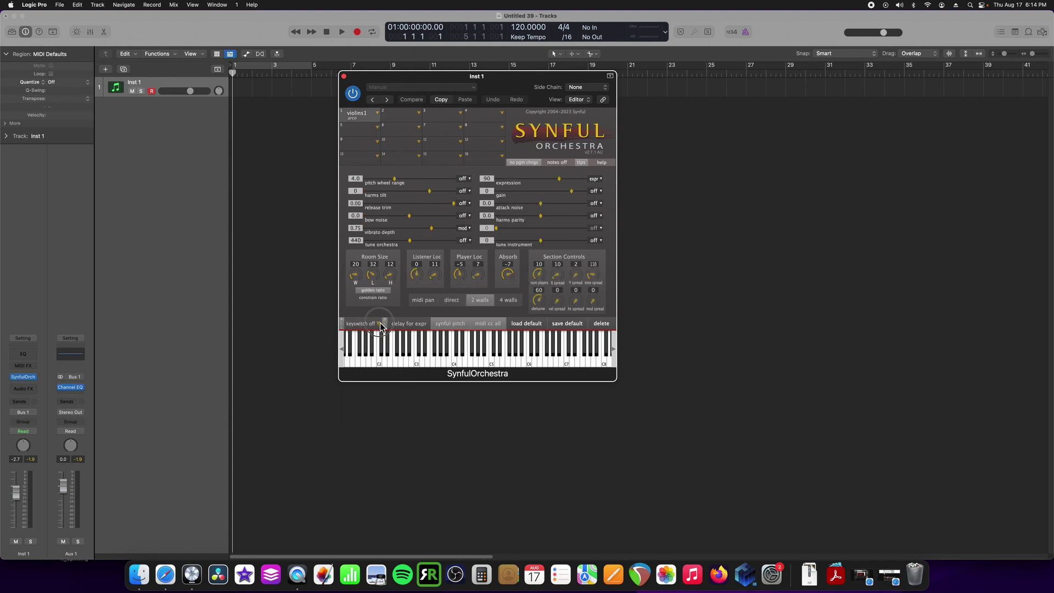
pyautogui.click(370, 126)
pyautogui.click(378, 112)
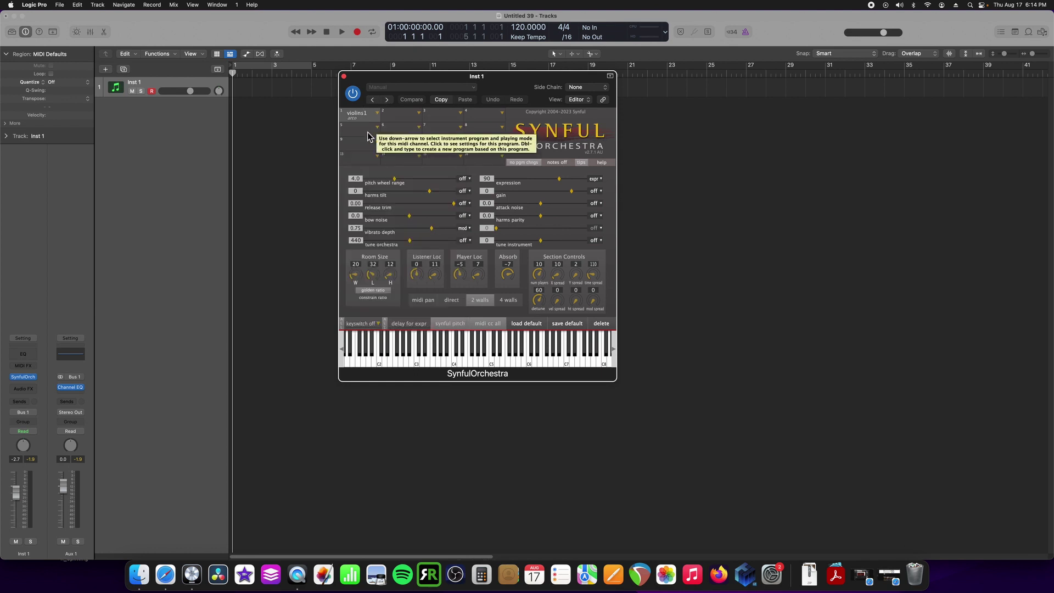
pyautogui.press('a')
# Load violins2 arco into the empty slot below violins1 and play a note to hear both.
pyautogui.click(369, 134)
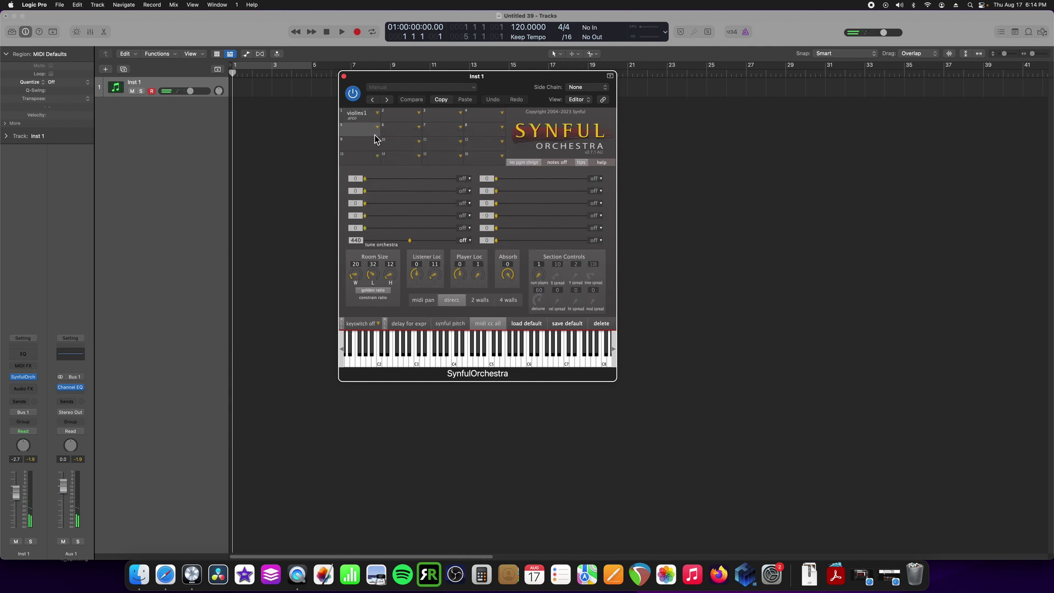
pyautogui.click(378, 128)
pyautogui.moveTo(394, 301)
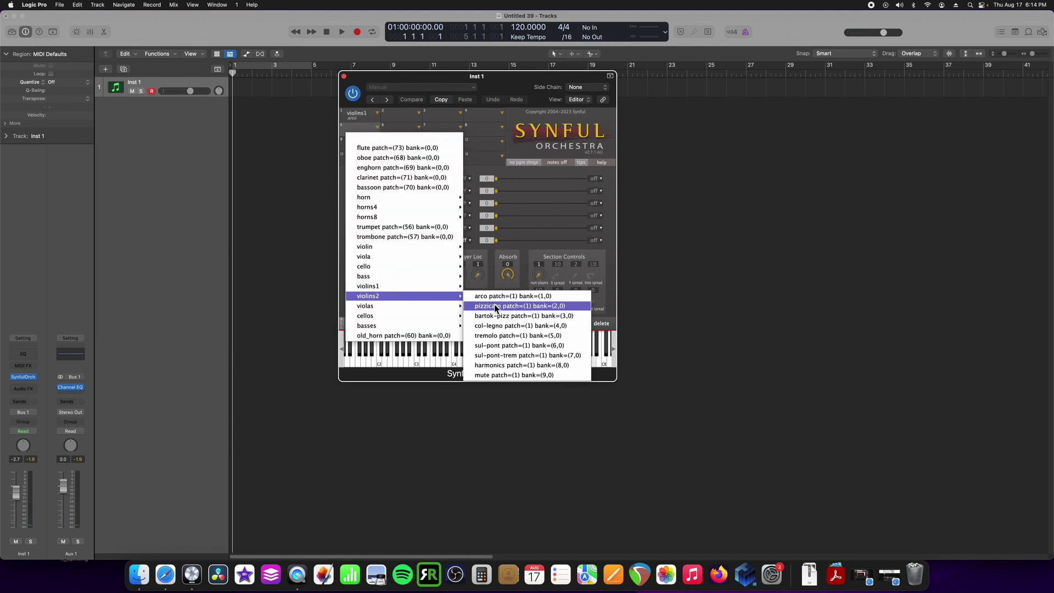
pyautogui.click(496, 303)
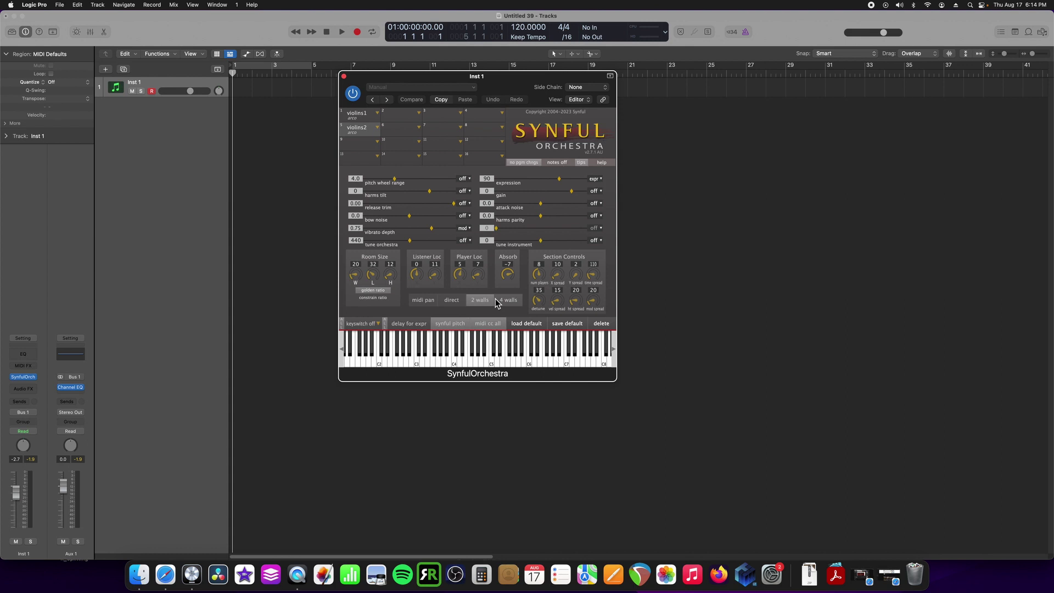
pyautogui.press('a')
pyautogui.moveTo(477, 78); pyautogui.dragTo(477, 66)
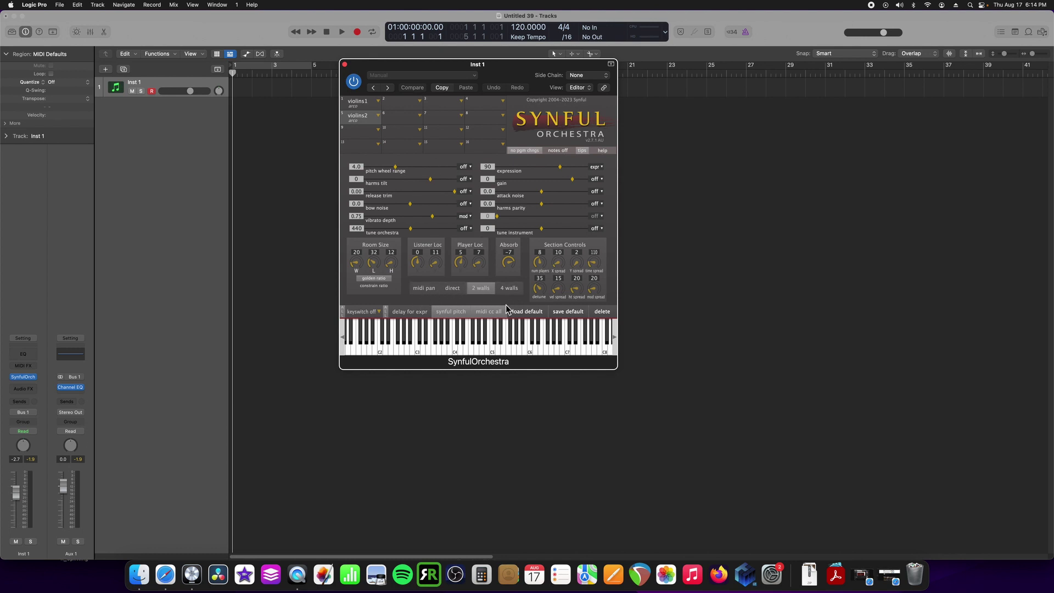
# Load the bassoon normal patch (70) into the next empty slot.
pyautogui.click(372, 133)
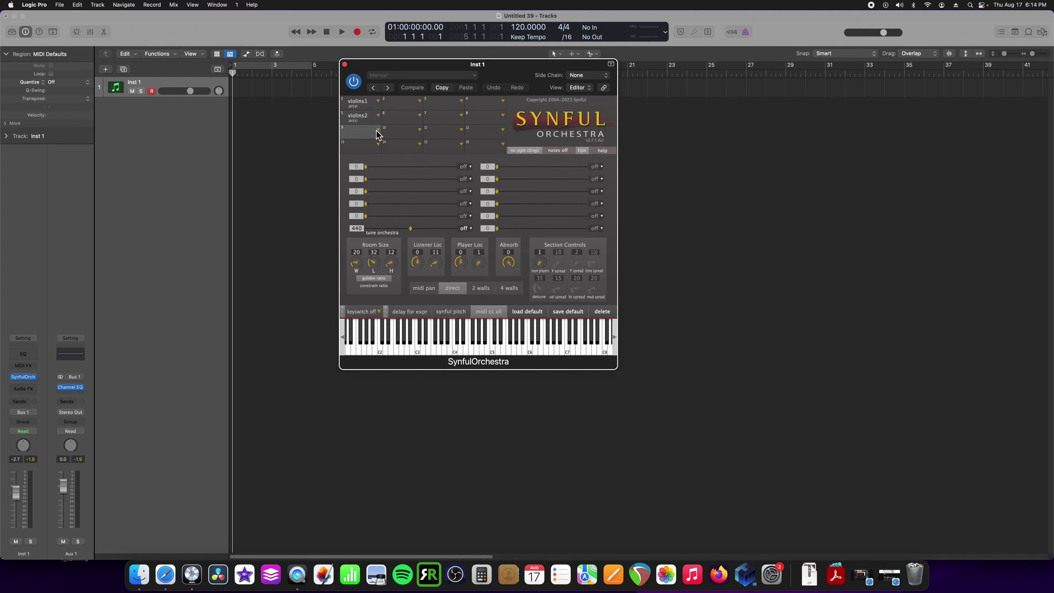
pyautogui.click(377, 132)
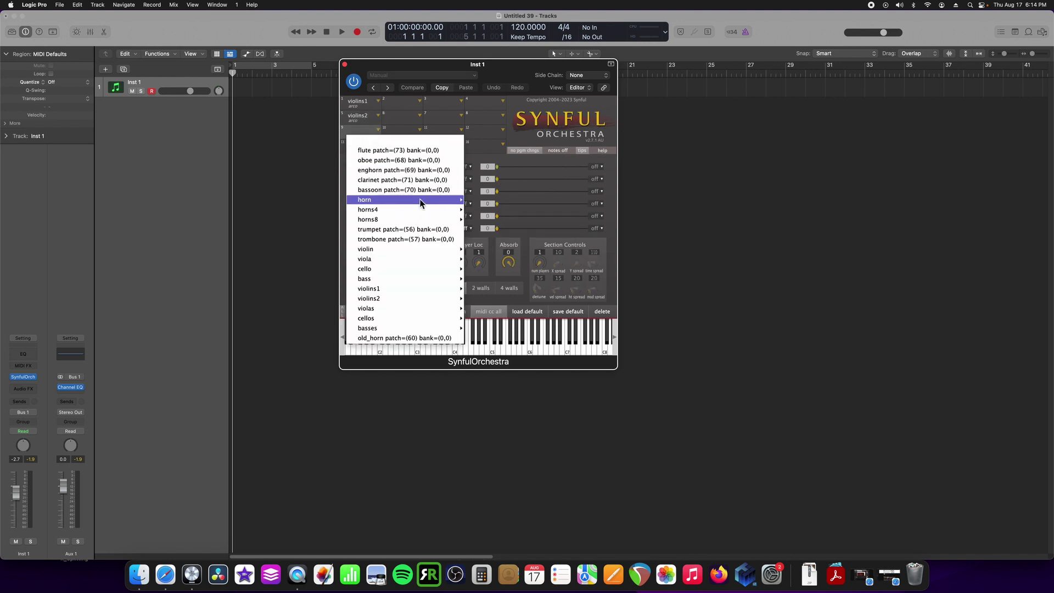
pyautogui.click(435, 191)
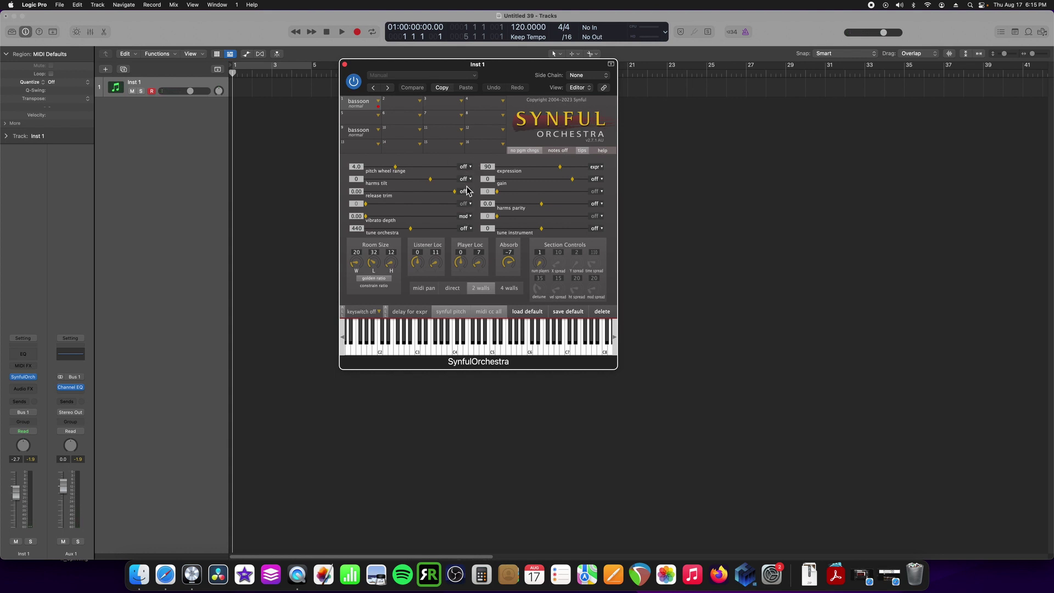
# Check the pitch wheel range controller and leave it set to off.
pyautogui.click(468, 167)
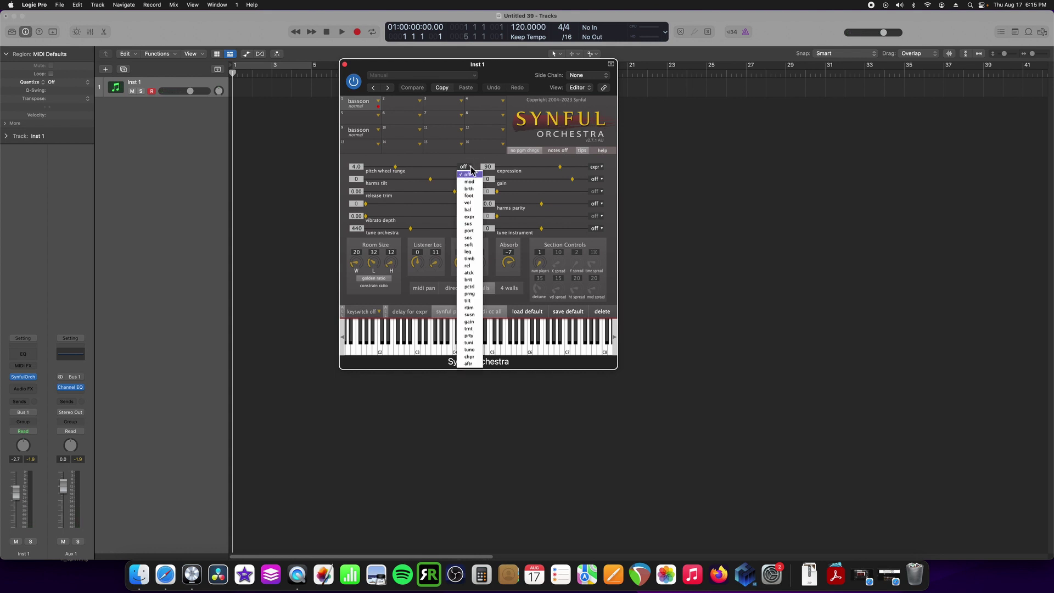
pyautogui.click(467, 174)
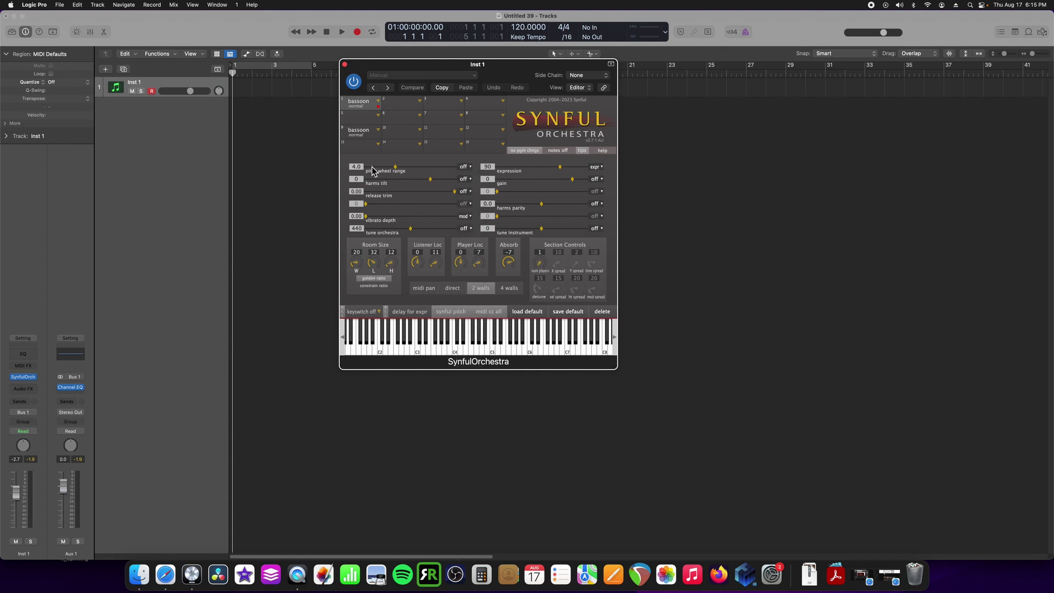
pyautogui.click(474, 169)
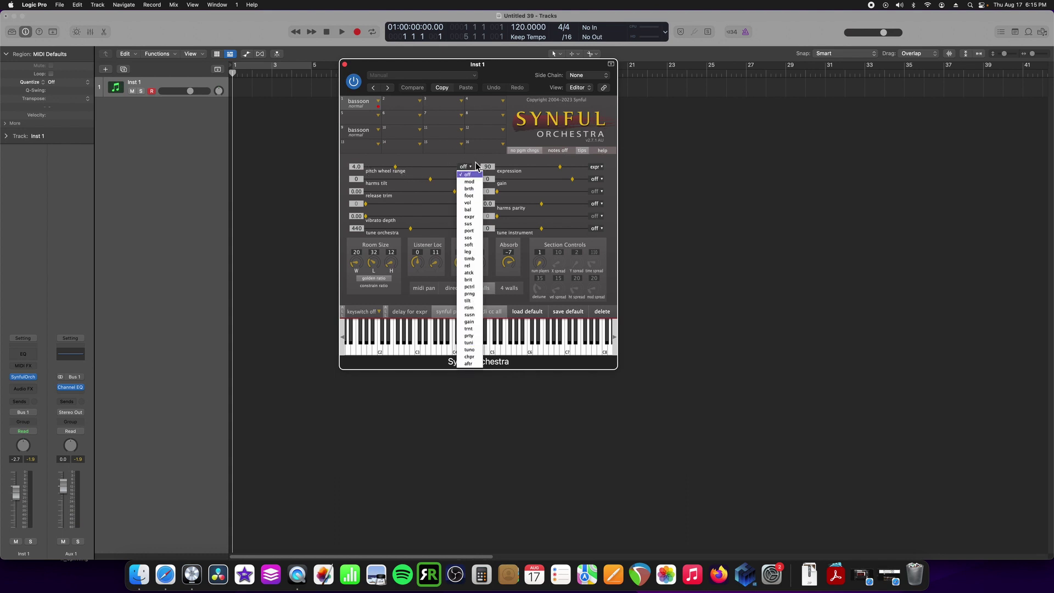
pyautogui.click(475, 159)
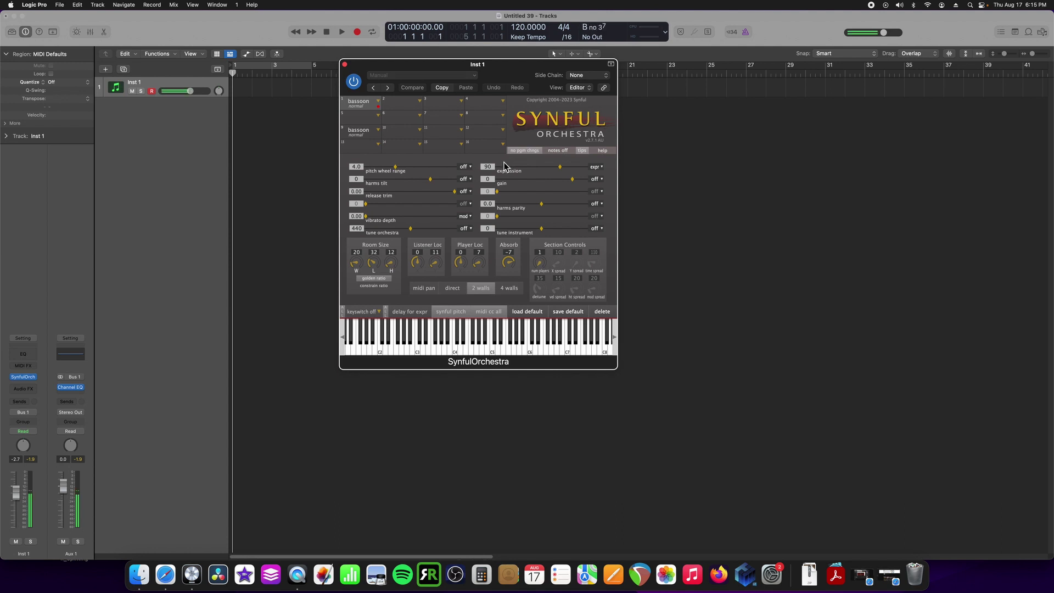
# Put the horns8 normal patch (62) into slot 1 in place of the bassoon.
pyautogui.click(384, 104)
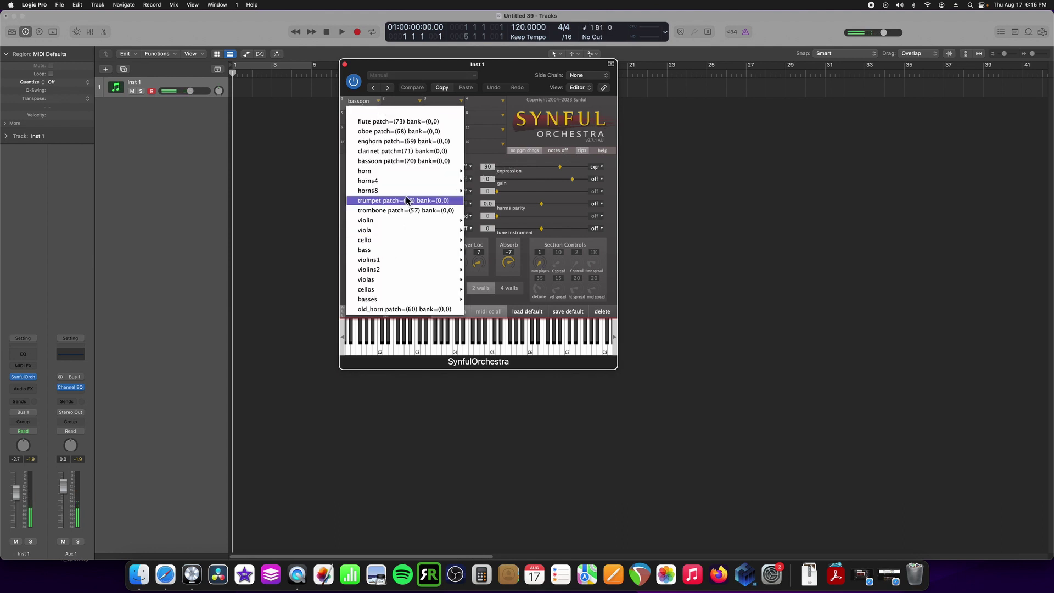
pyautogui.moveTo(408, 193)
pyautogui.click(500, 192)
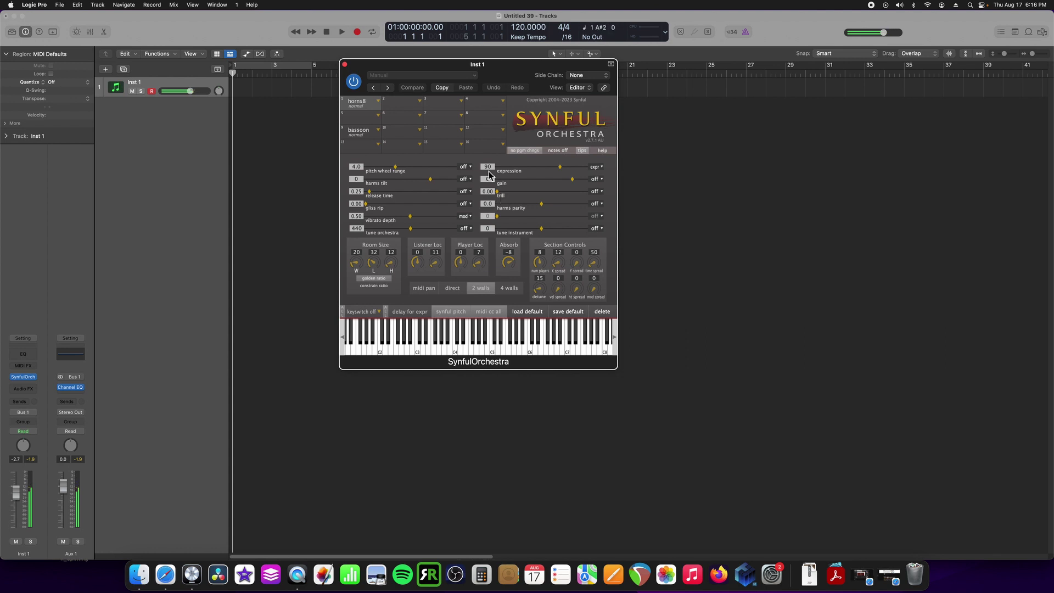
# Switch slot 1 to trumpet normal (56), then browse violins and bass patches without changing.
pyautogui.click(379, 104)
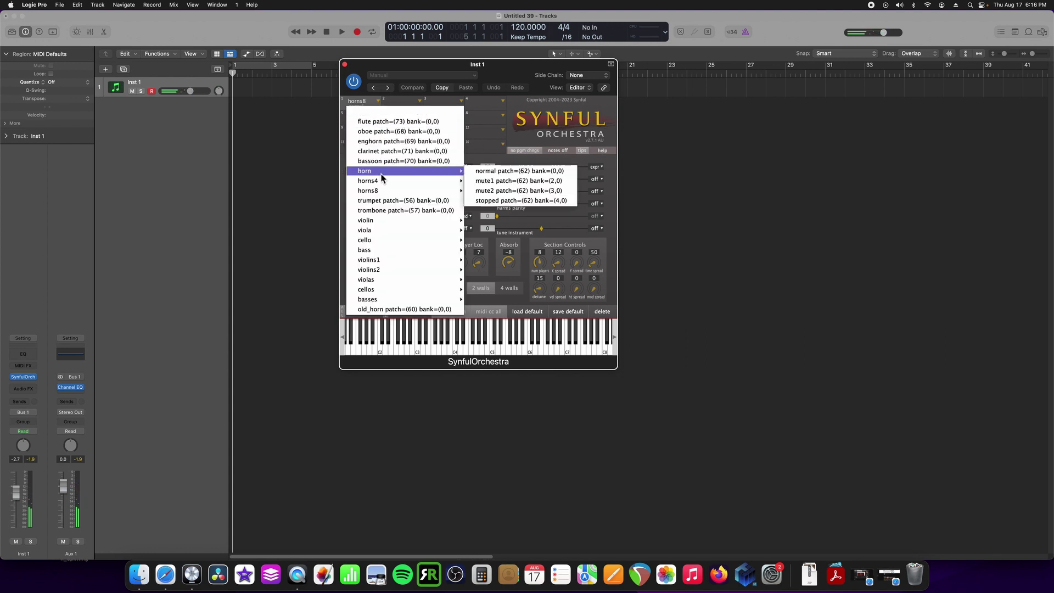
pyautogui.click(408, 202)
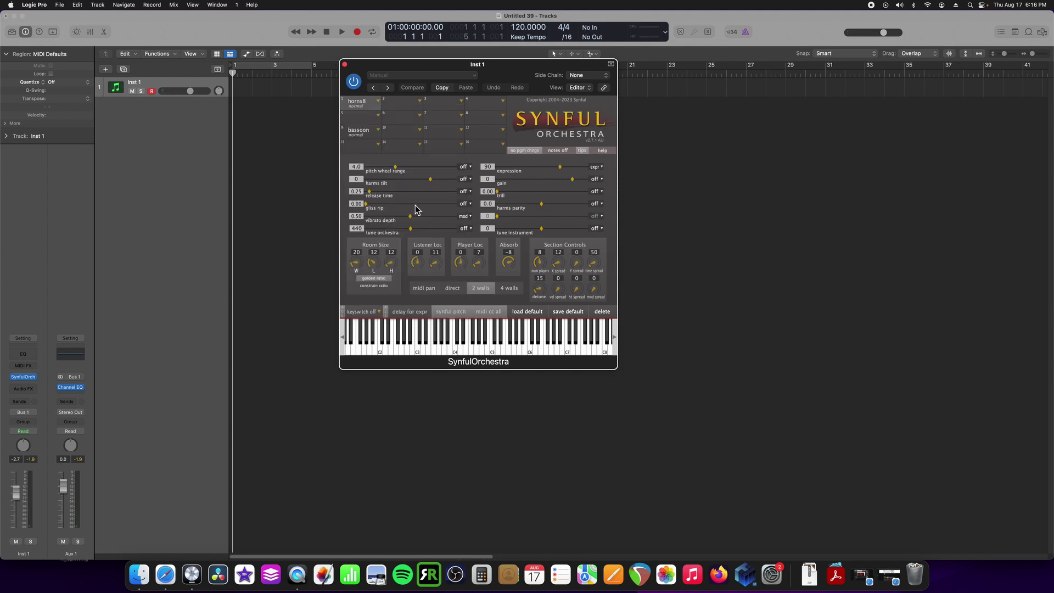
pyautogui.click(378, 102)
pyautogui.moveTo(404, 265)
pyautogui.moveTo(429, 251)
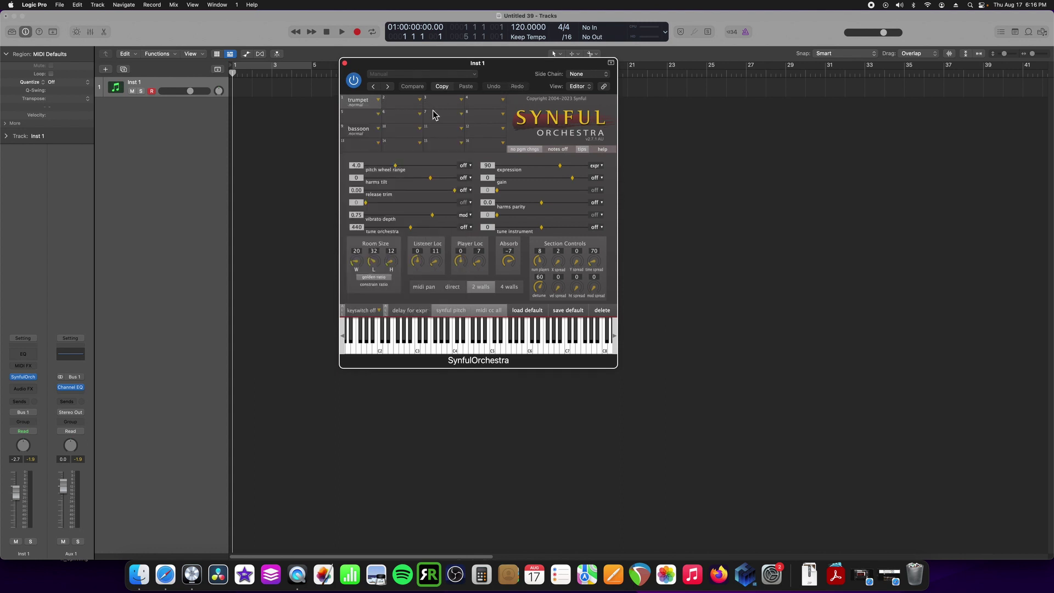
pyautogui.click(379, 101)
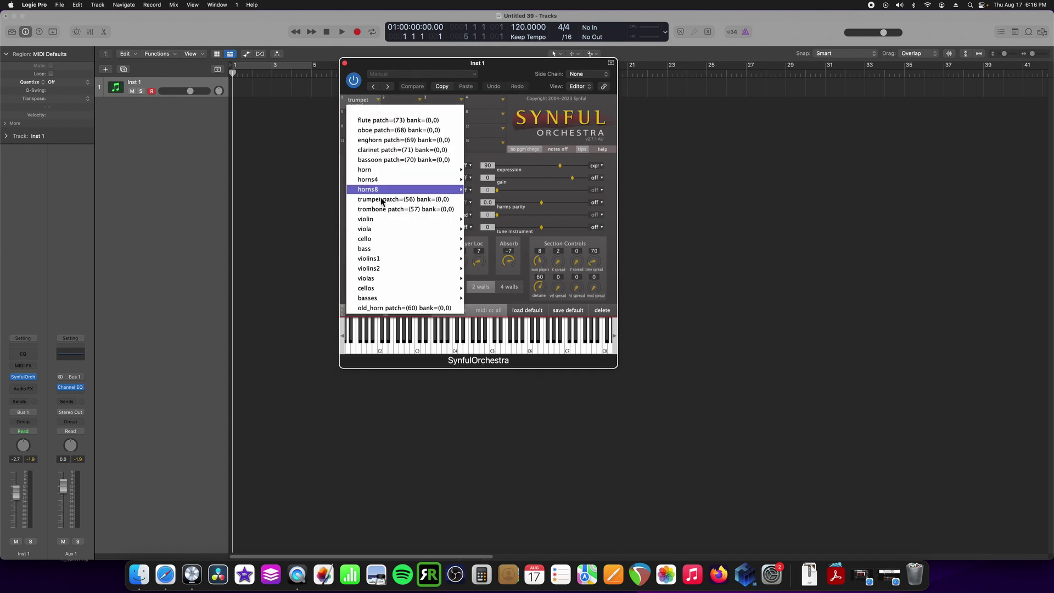
pyautogui.moveTo(420, 249)
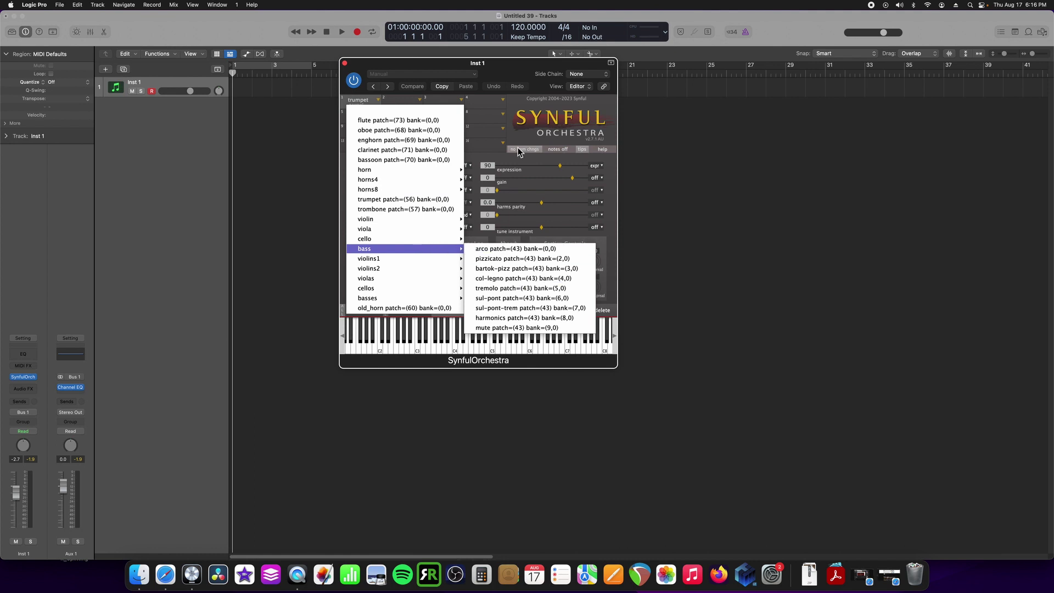
pyautogui.click(500, 80)
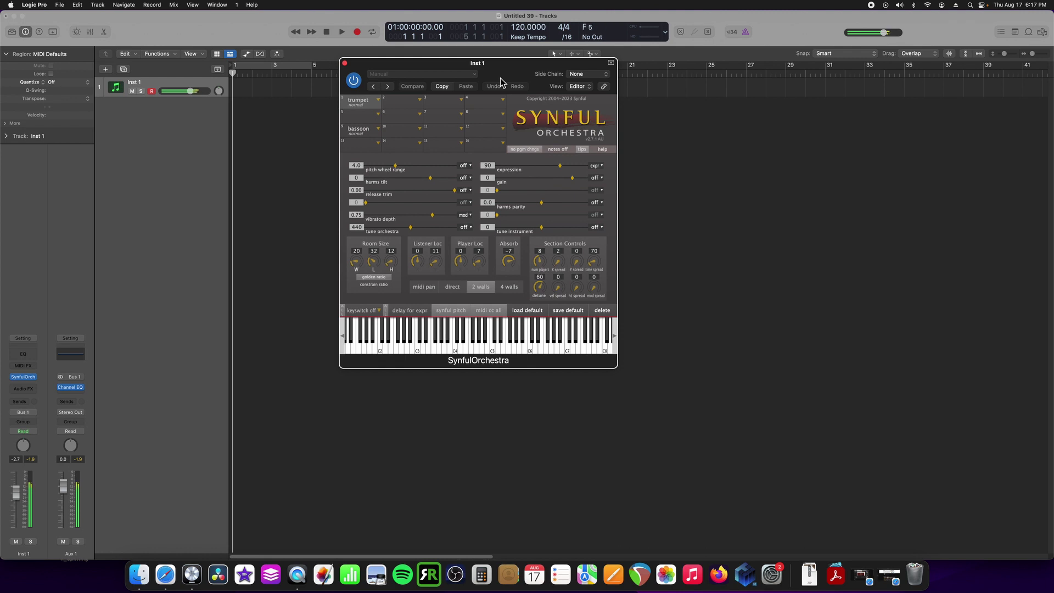
# Load basses arco into slot 1 and enlarge the bass section from 7 to 11 players.
pyautogui.click(379, 99)
pyautogui.moveTo(413, 301)
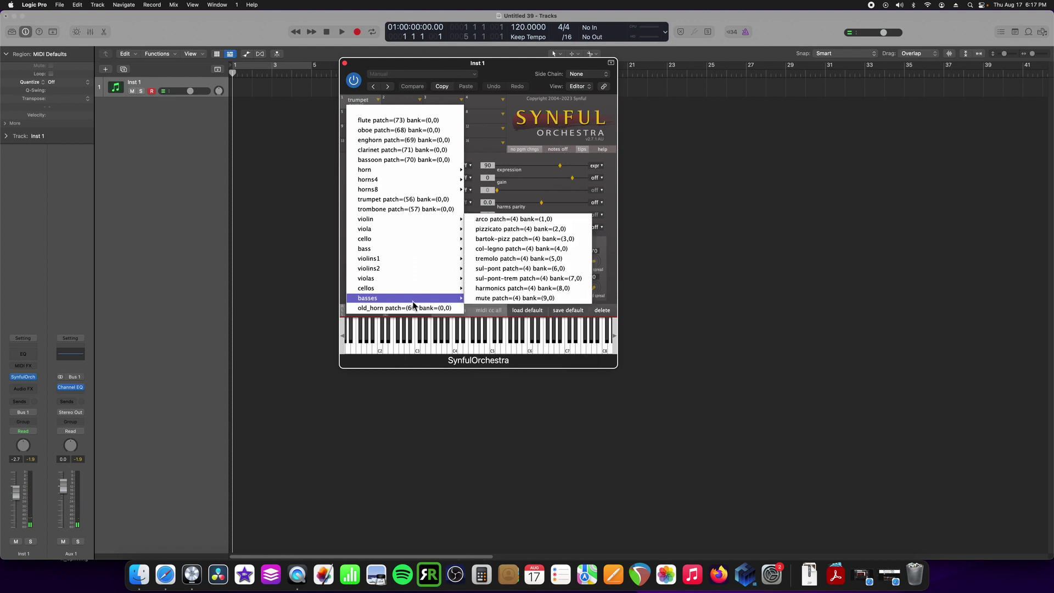
pyautogui.click(519, 220)
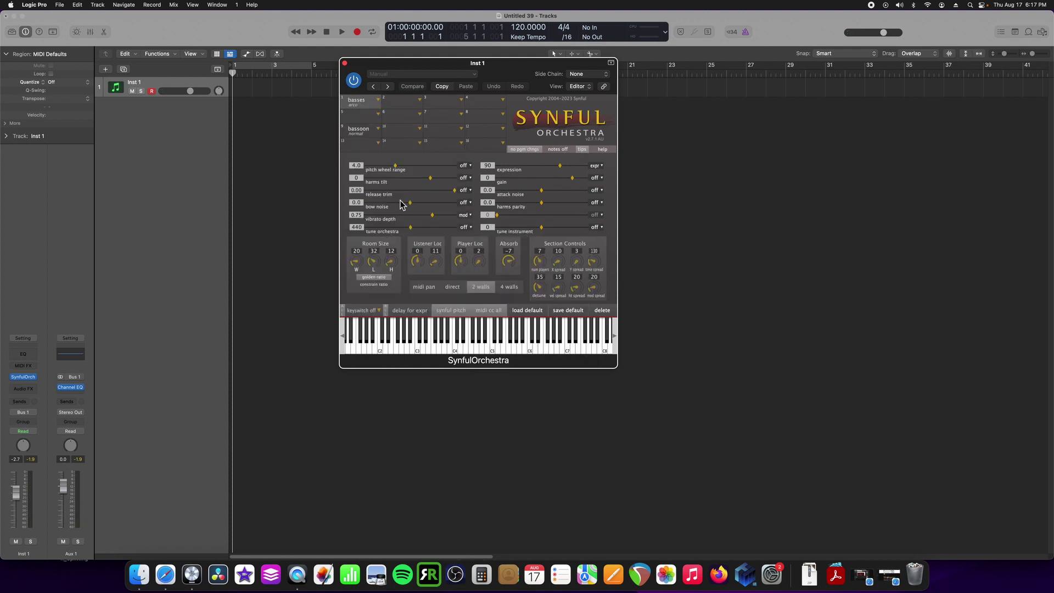
pyautogui.moveTo(539, 265); pyautogui.dragTo(546, 259)
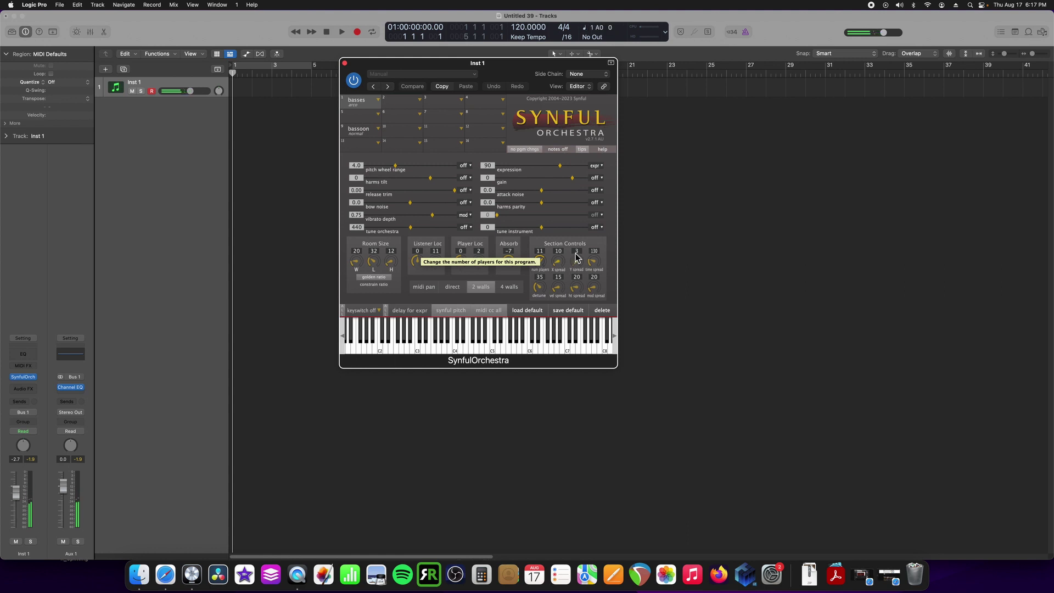
# Try the flute patch (73) in slot 1, then switch it to oboe normal (68).
pyautogui.click(380, 100)
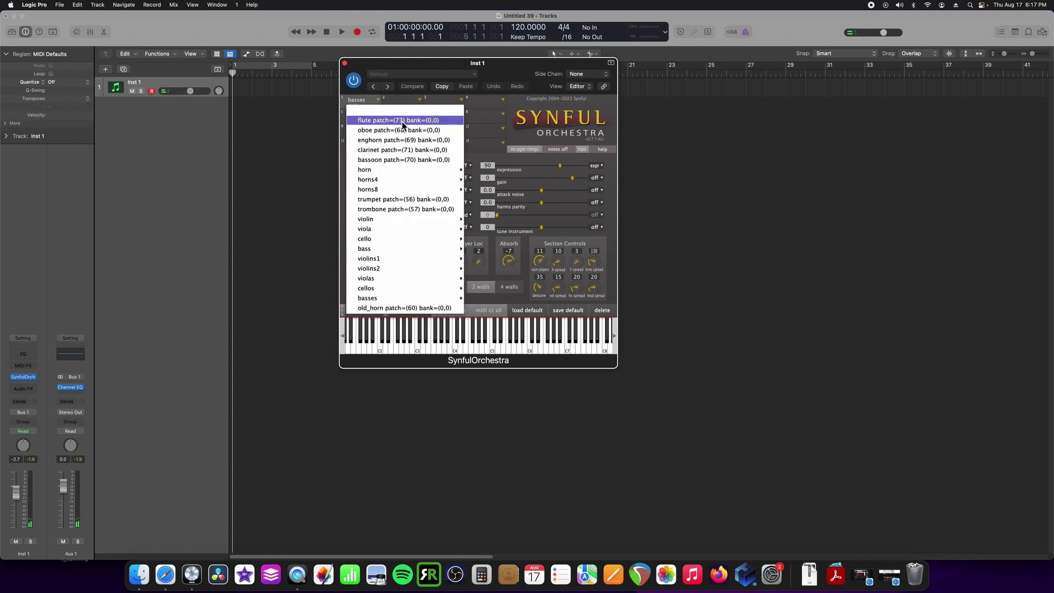
pyautogui.click(402, 119)
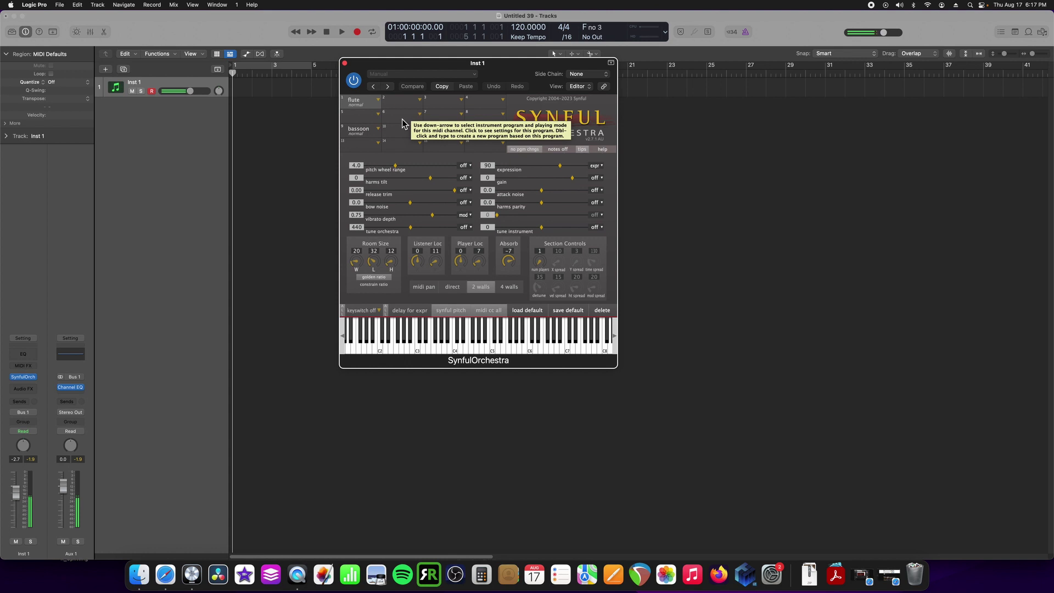
pyautogui.click(373, 102)
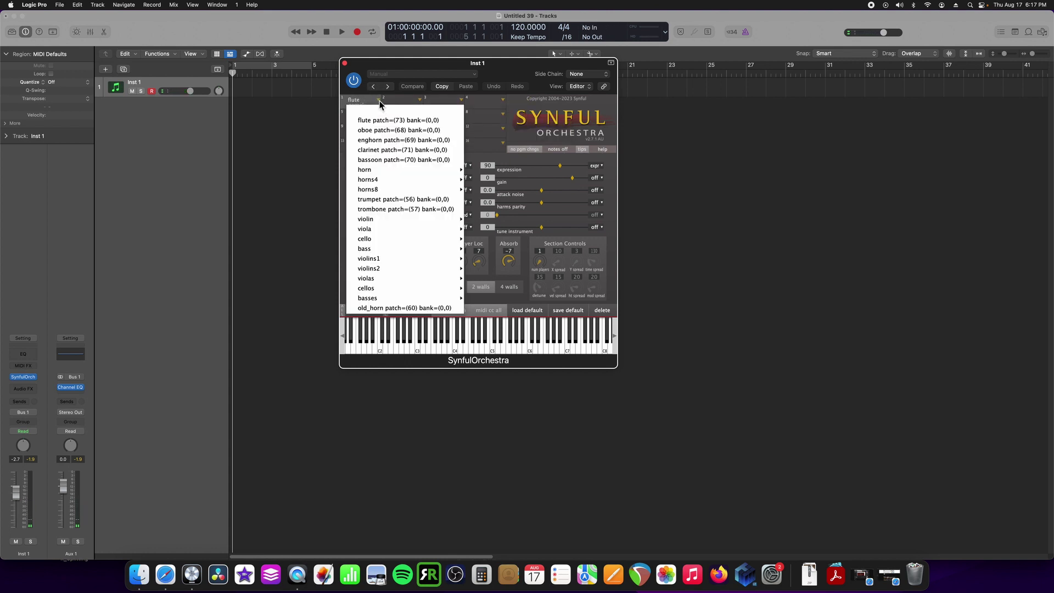
pyautogui.click(386, 134)
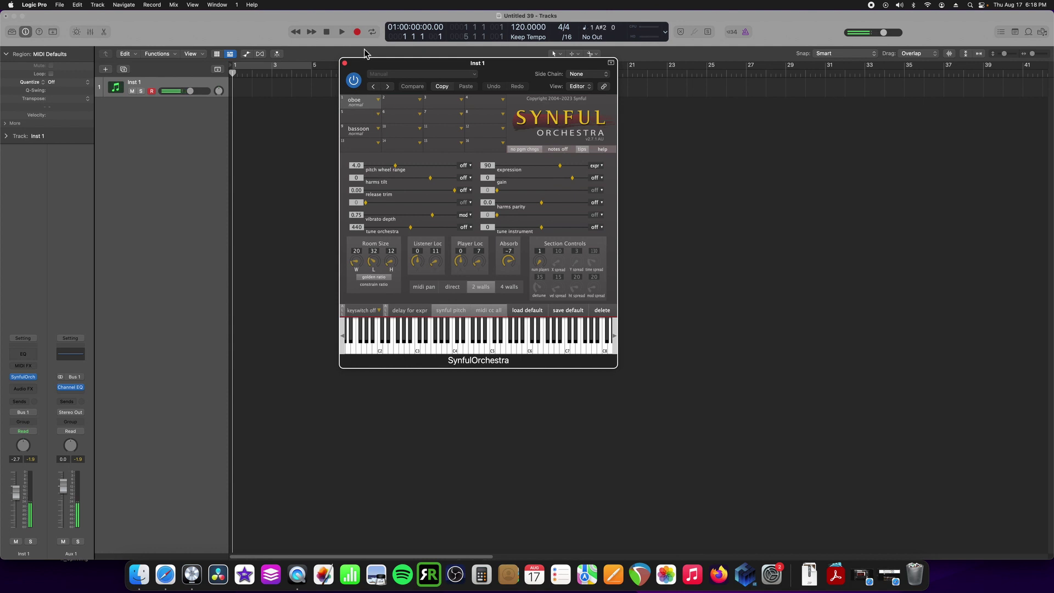
# Audition the English horn in slot 1, then load trombone normal with 16 section players.
pyautogui.click(371, 104)
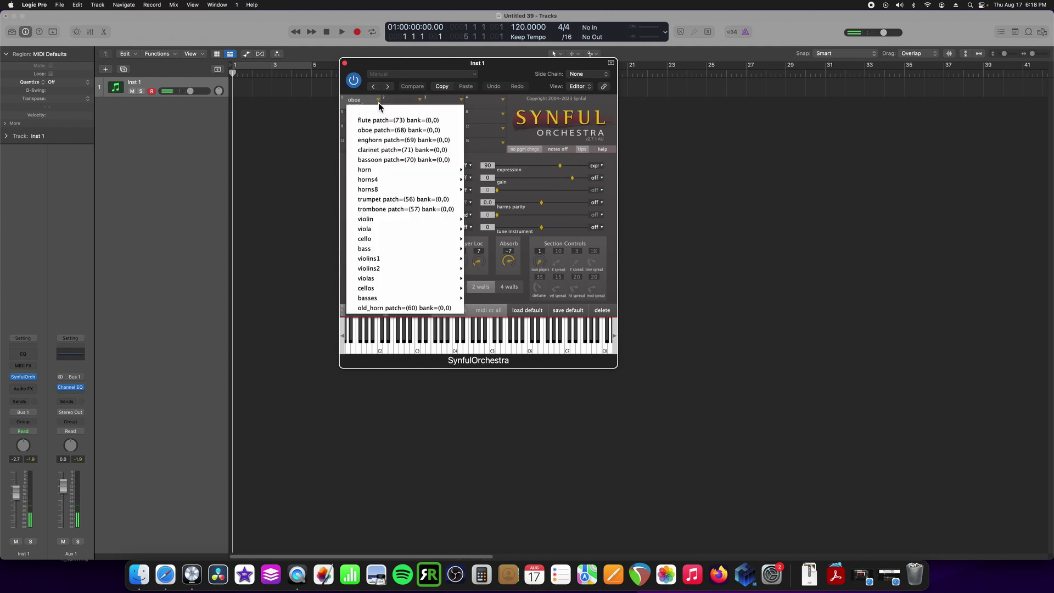
pyautogui.click(419, 141)
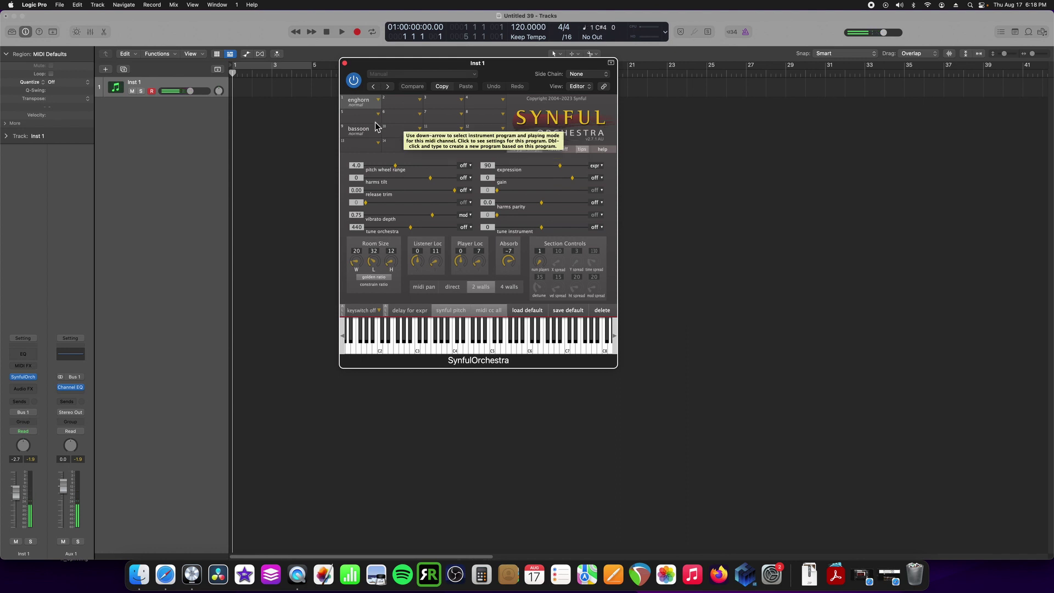
pyautogui.click(360, 101)
pyautogui.moveTo(416, 169)
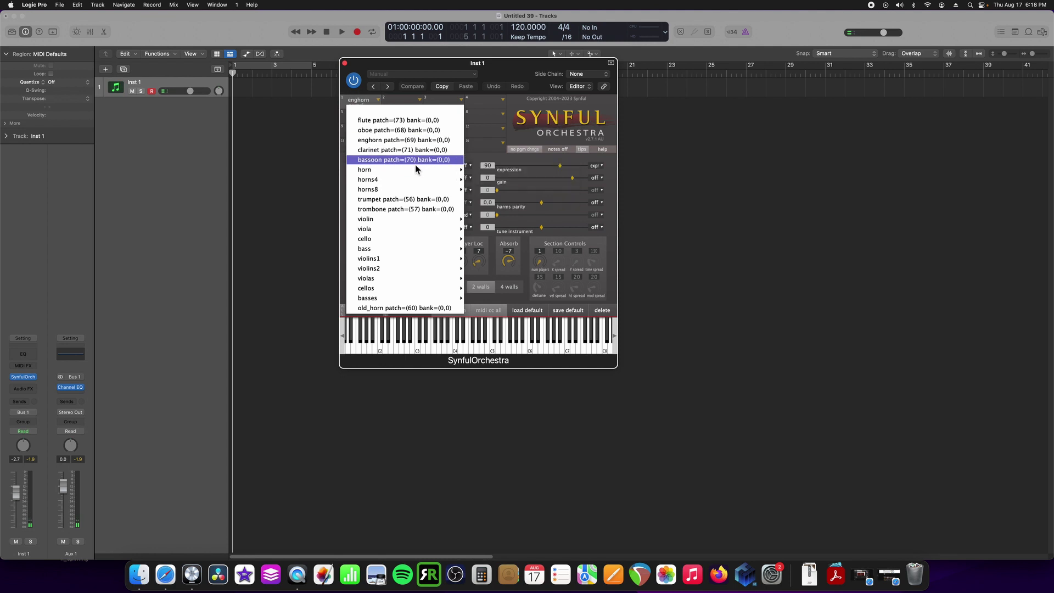
pyautogui.click(402, 211)
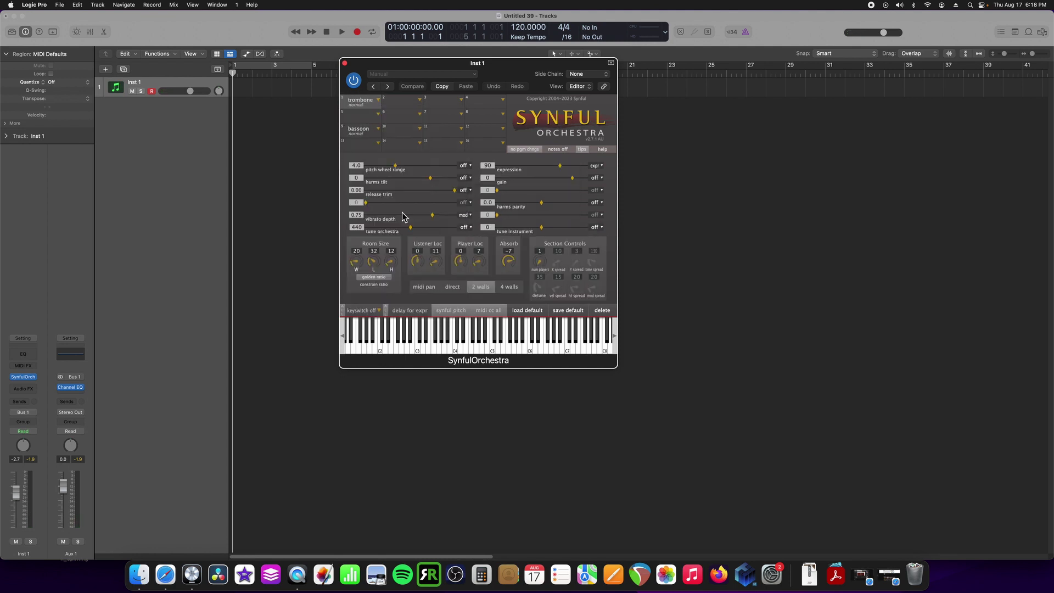
pyautogui.moveTo(540, 262); pyautogui.dragTo(545, 231)
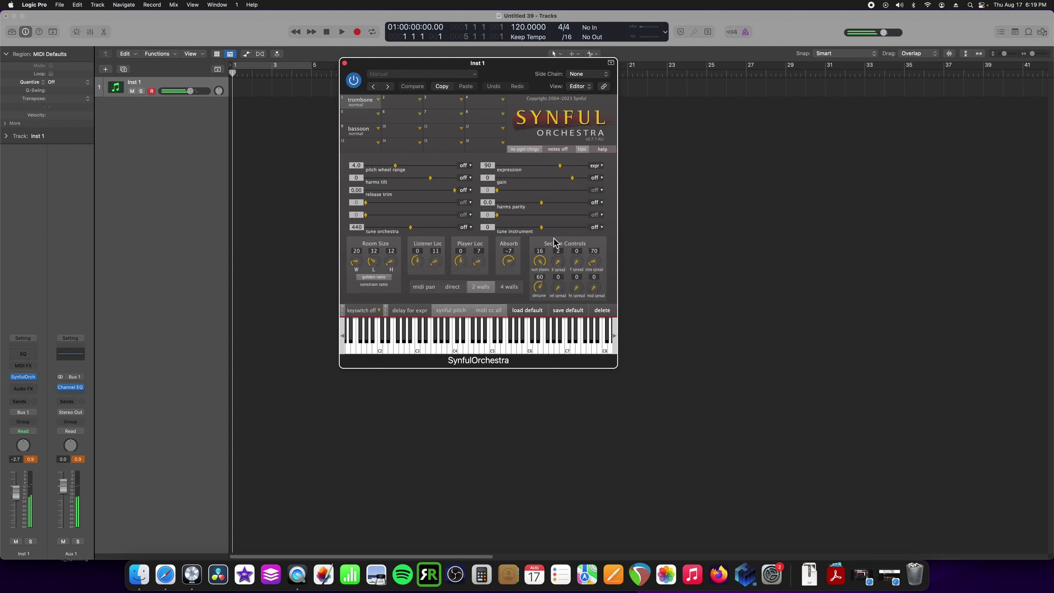
# Show the orchestra-wide settings via slot 12 and enable delay for expression.
pyautogui.click(378, 100)
pyautogui.moveTo(391, 272)
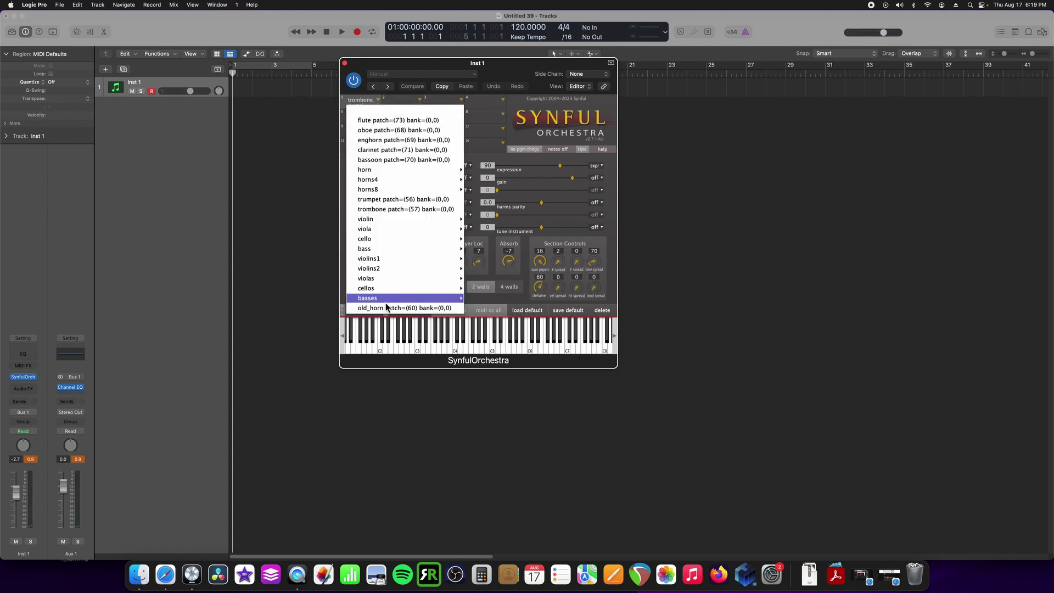
pyautogui.click(506, 134)
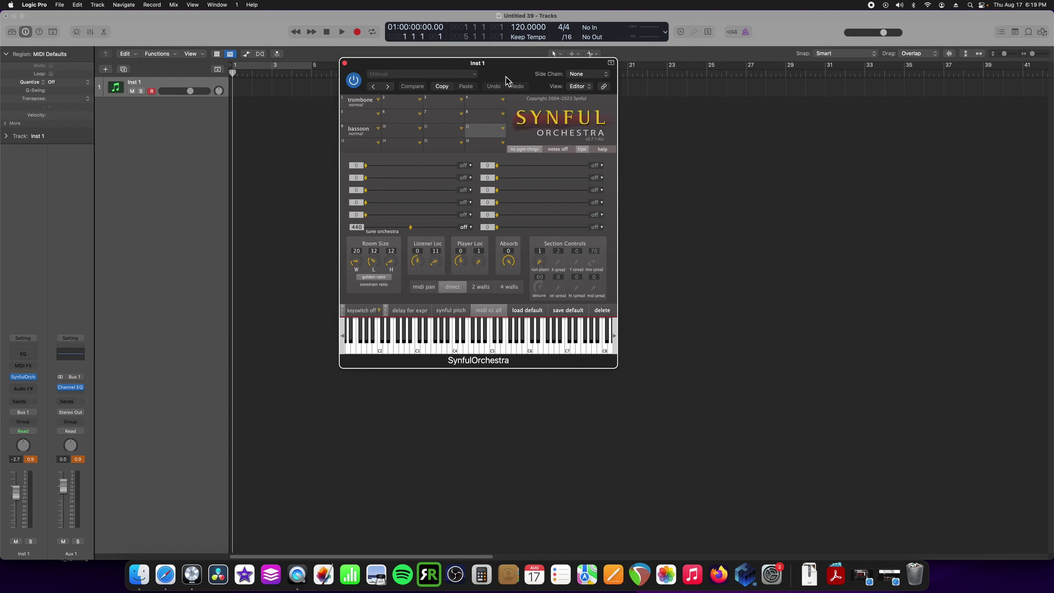
pyautogui.moveTo(505, 63); pyautogui.dragTo(508, 96)
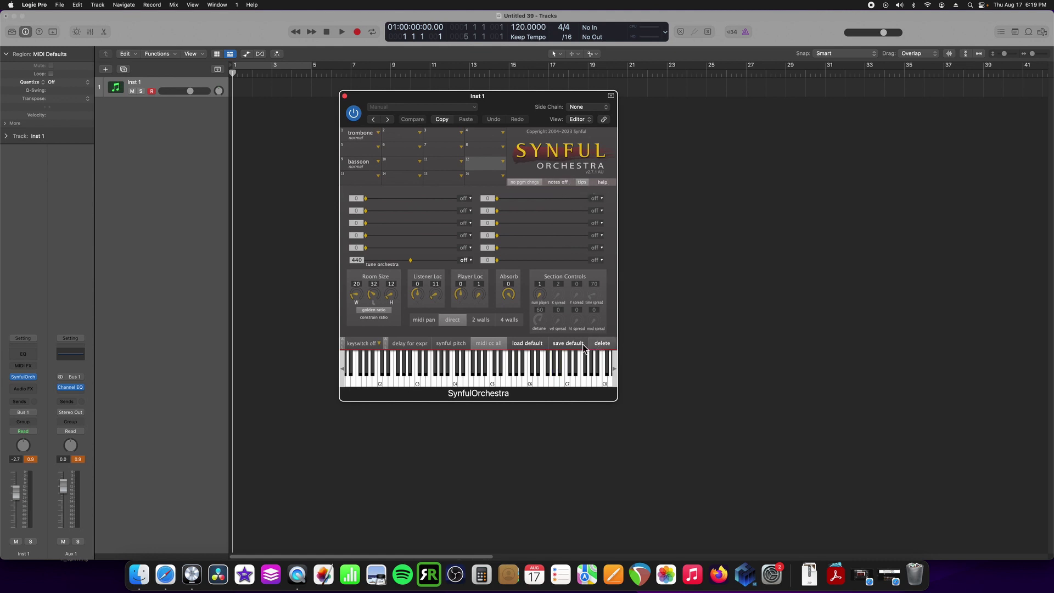
pyautogui.click(410, 343)
# Check slot 16's patch list without choosing a patch and reposition the plugin window.
pyautogui.click(503, 176)
pyautogui.click(529, 137)
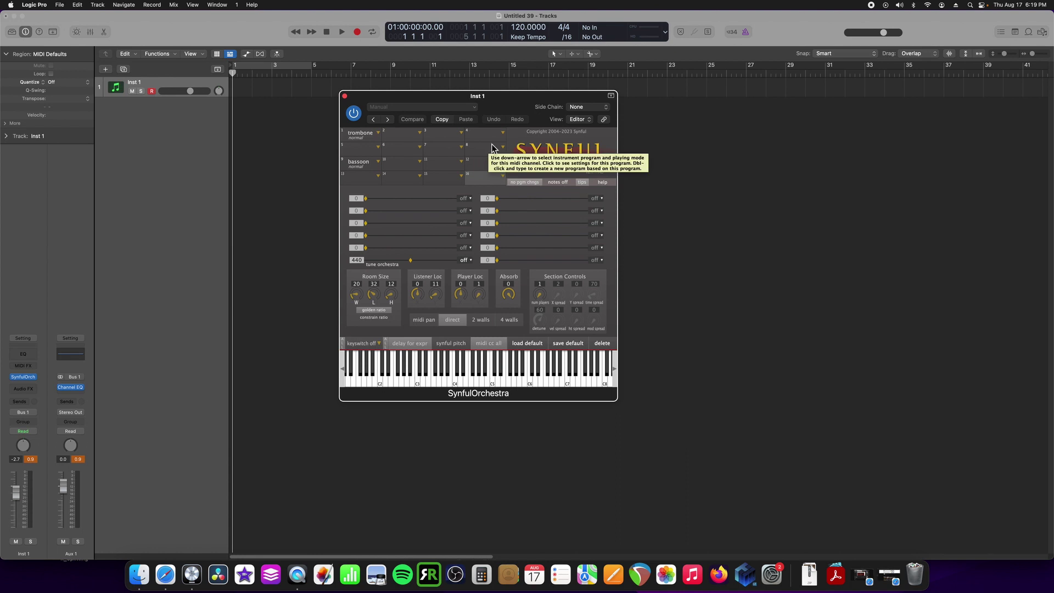
pyautogui.moveTo(508, 98); pyautogui.dragTo(512, 81)
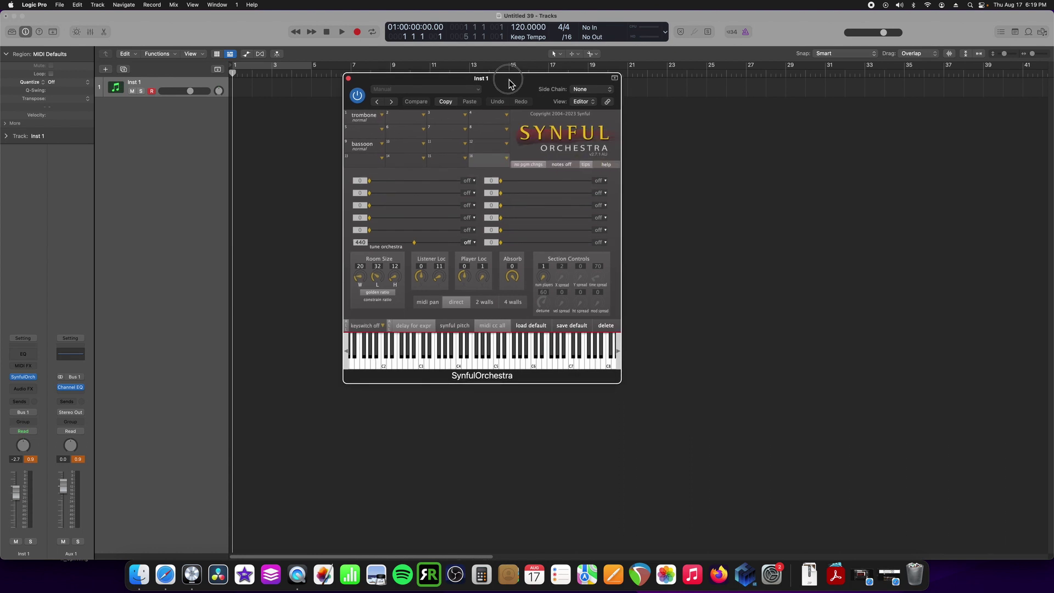